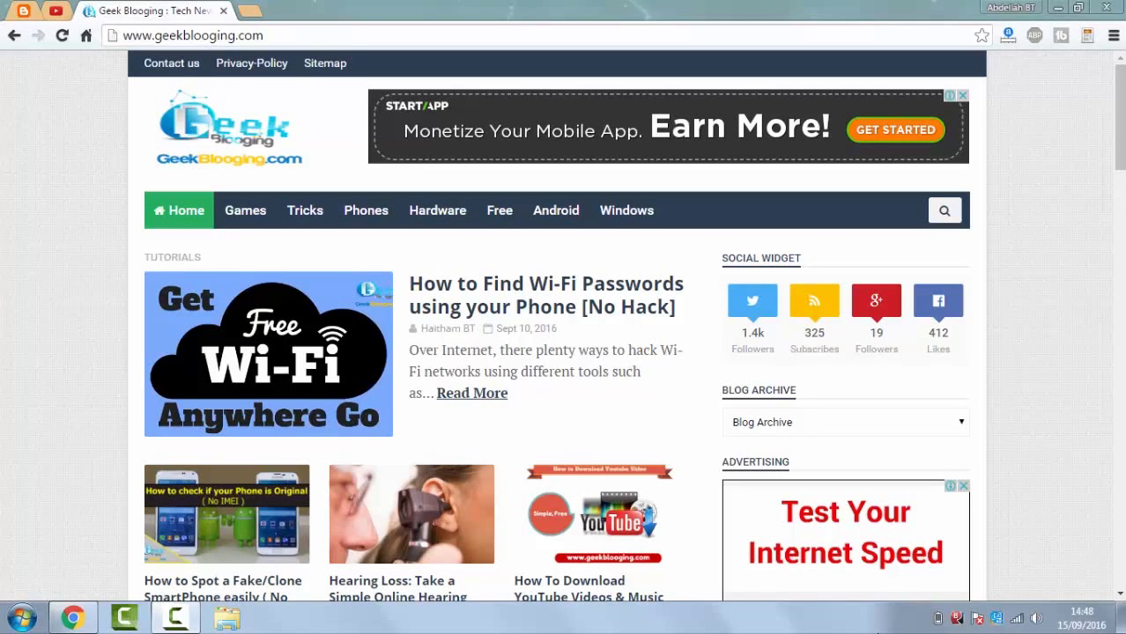
Step: Search the Start menu for msconfig, then dismiss the open menus
{"action": "left_click", "coordinate": [19, 621]}
{"action": "left_click", "coordinate": [124, 577]}
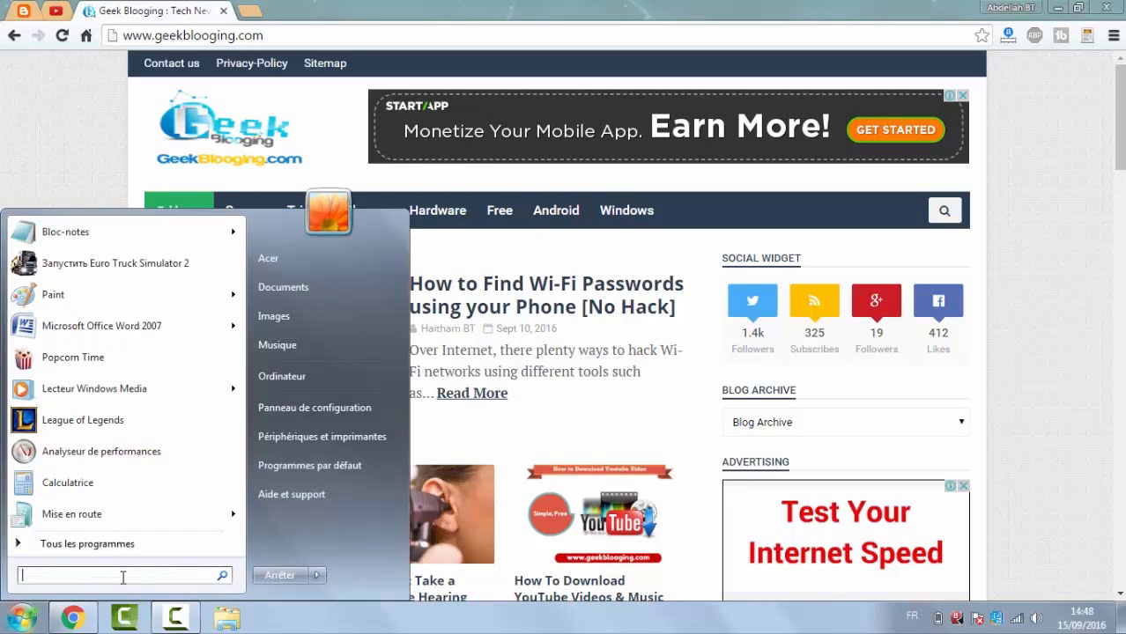
{"action": "type", "text": "msconfu"}
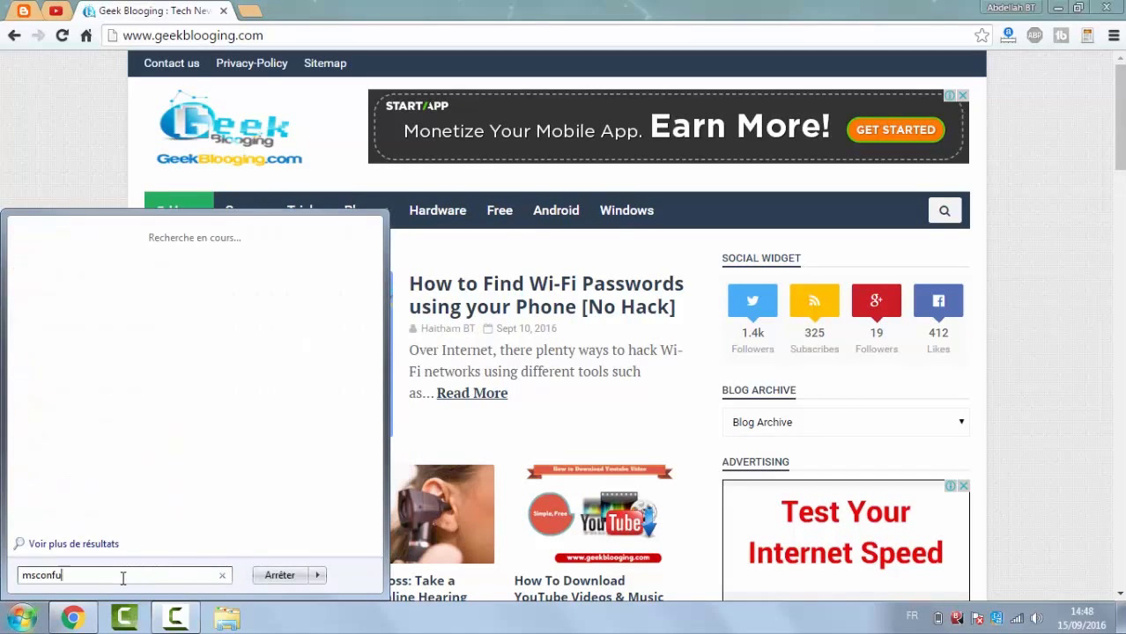
{"action": "key", "text": "BackSpace"}
{"action": "type", "text": "ig"}
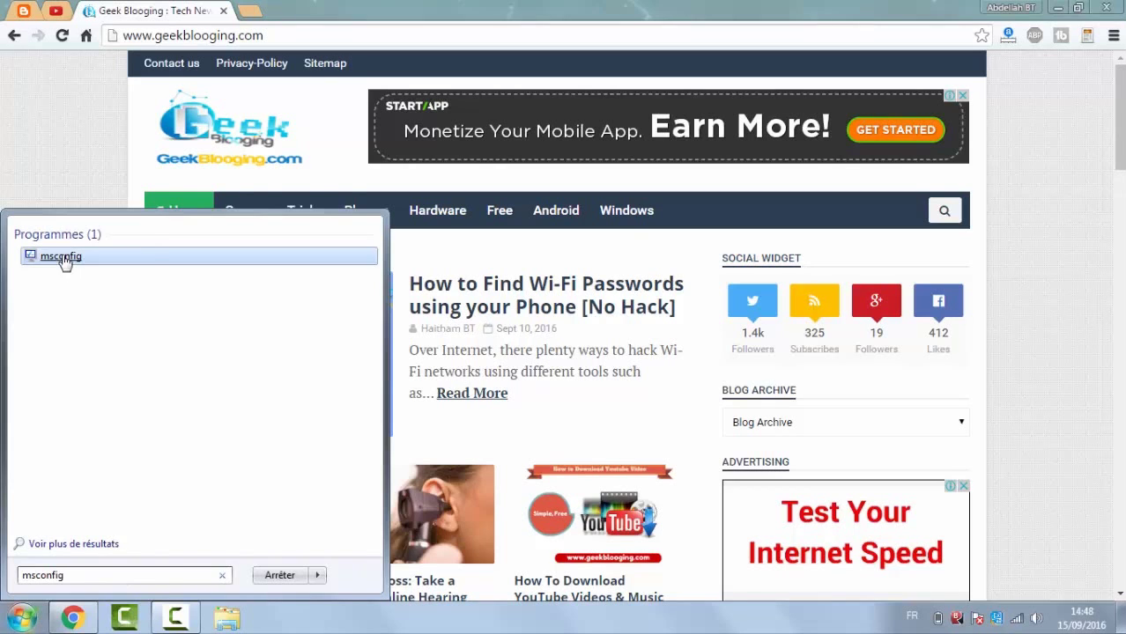
{"action": "right_click", "coordinate": [65, 263]}
{"action": "left_click", "coordinate": [58, 460]}
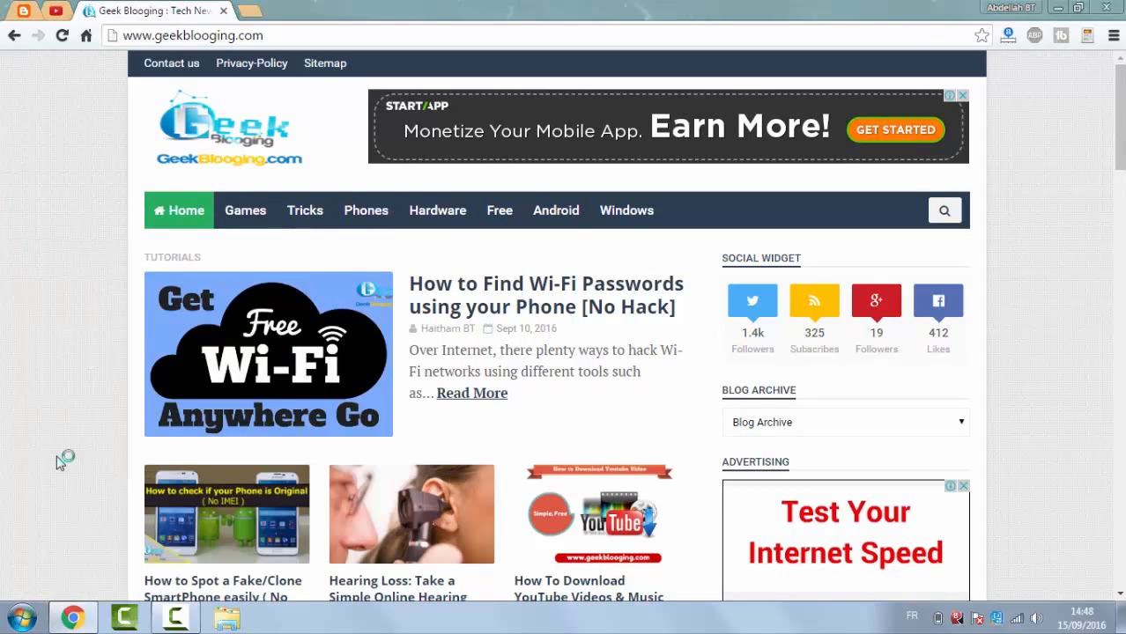
Step: Search msco again and run msconfig as administrator
{"action": "left_click", "coordinate": [24, 616]}
{"action": "left_click", "coordinate": [66, 574]}
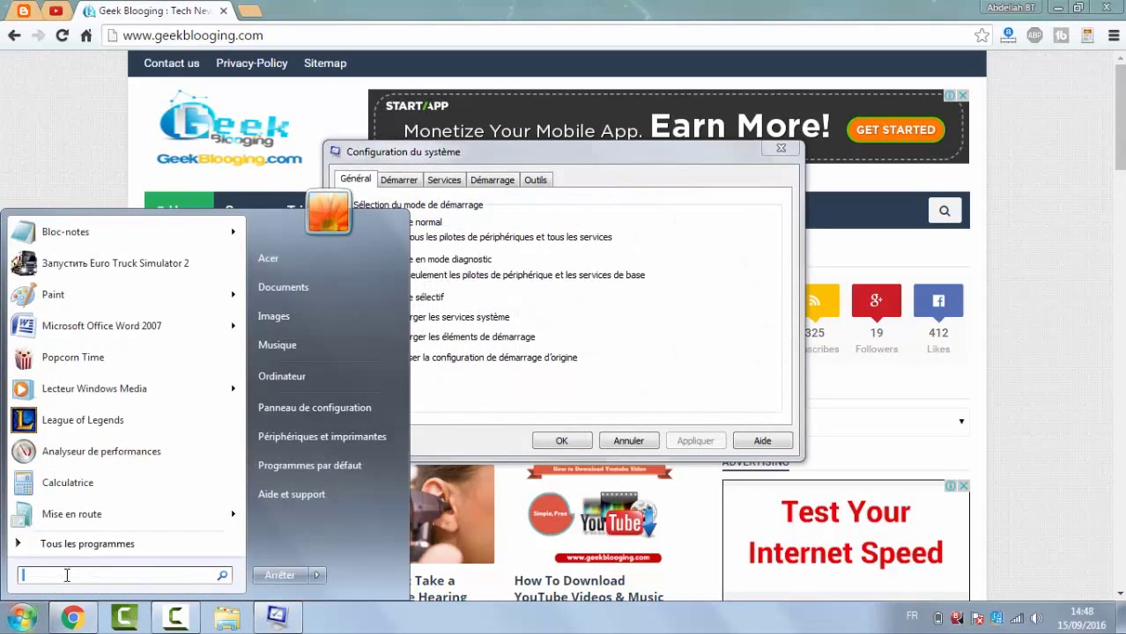
{"action": "type", "text": "msconfig"}
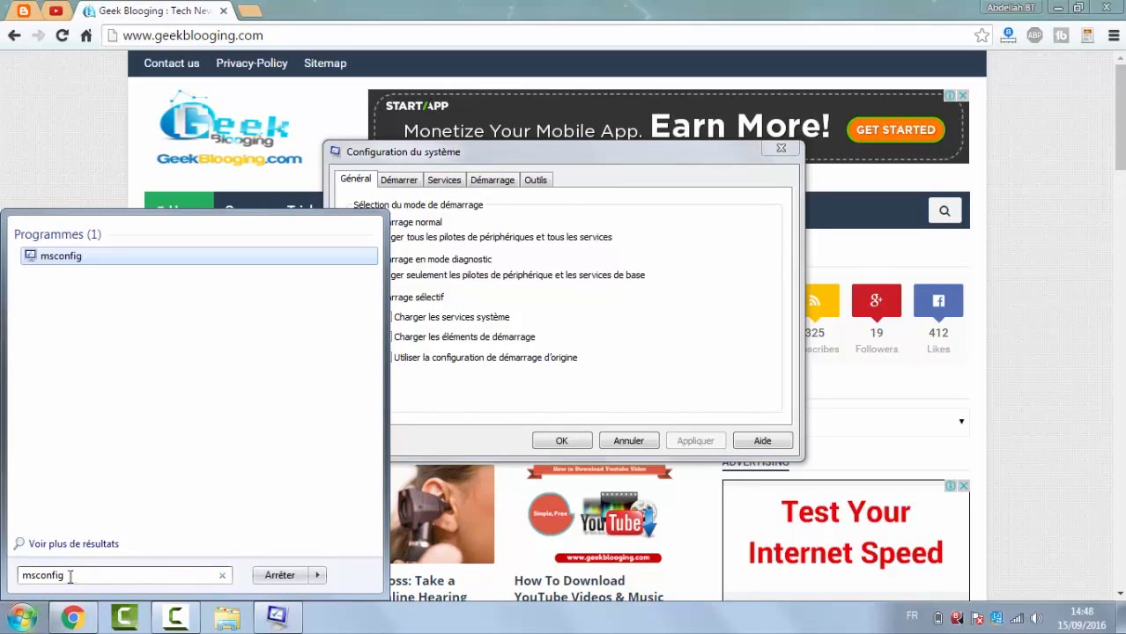
{"action": "right_click", "coordinate": [80, 266]}
{"action": "left_click", "coordinate": [104, 285]}
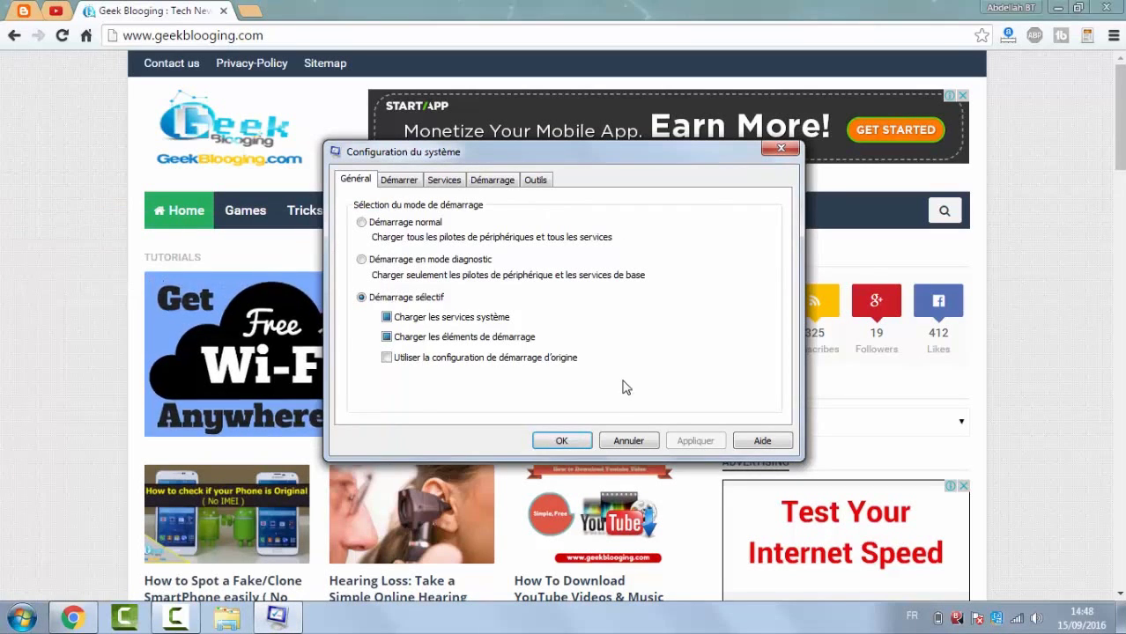
Step: On the Démarrer tab, limit advanced boot options to 4 processors and confirm
{"action": "left_click", "coordinate": [408, 181]}
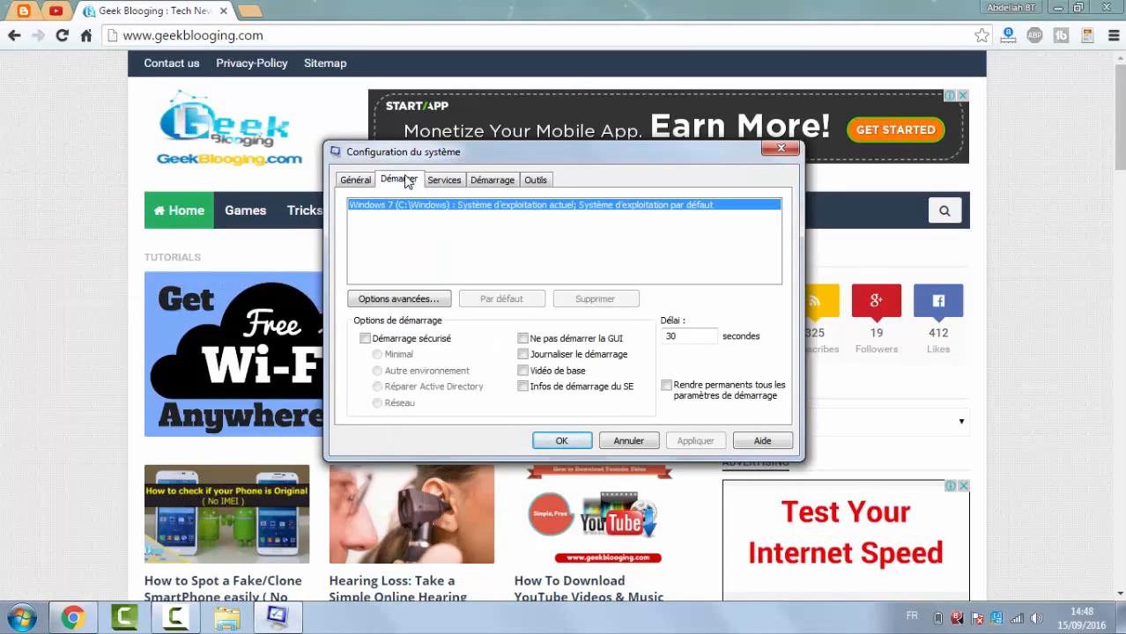
{"action": "left_click", "coordinate": [377, 300]}
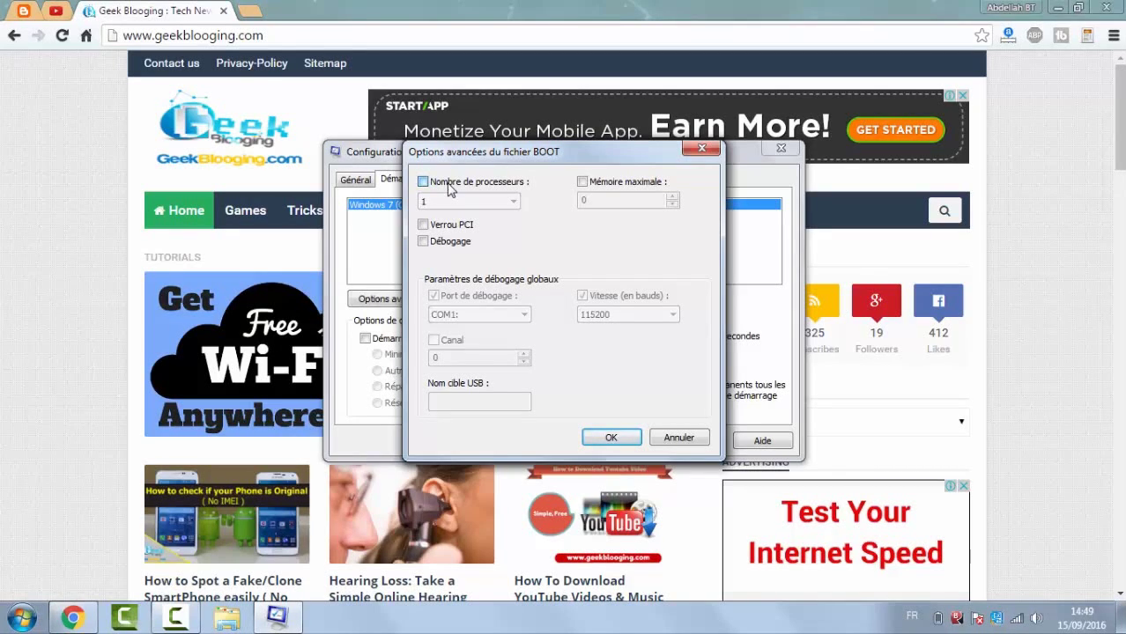
{"action": "left_click", "coordinate": [449, 183]}
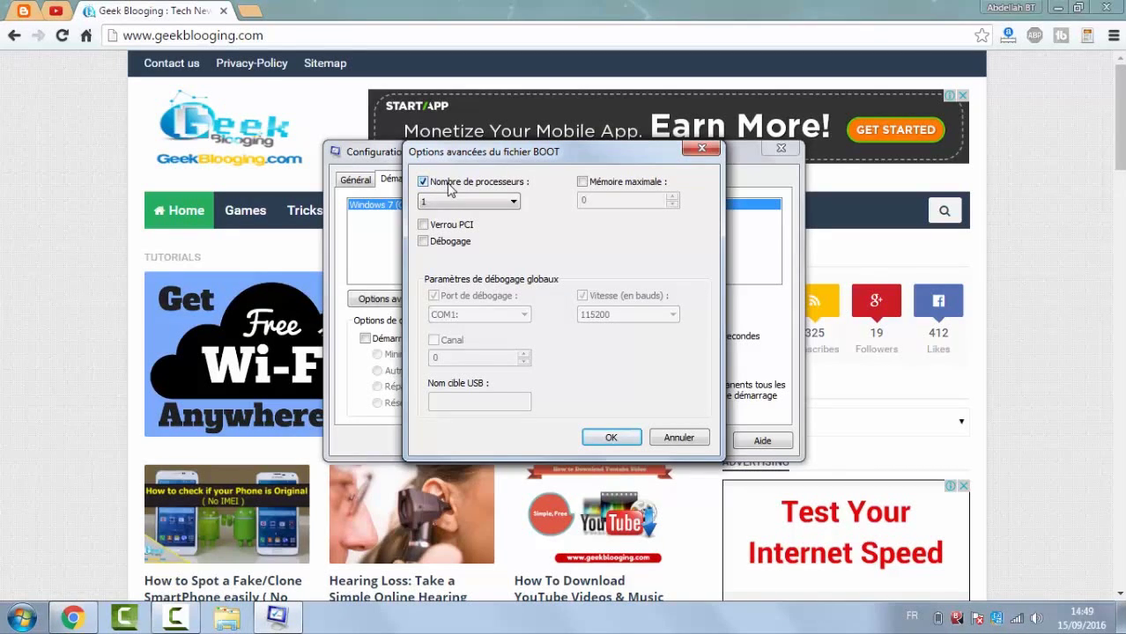
{"action": "left_click", "coordinate": [450, 202]}
{"action": "left_click", "coordinate": [452, 254]}
{"action": "left_click", "coordinate": [614, 440]}
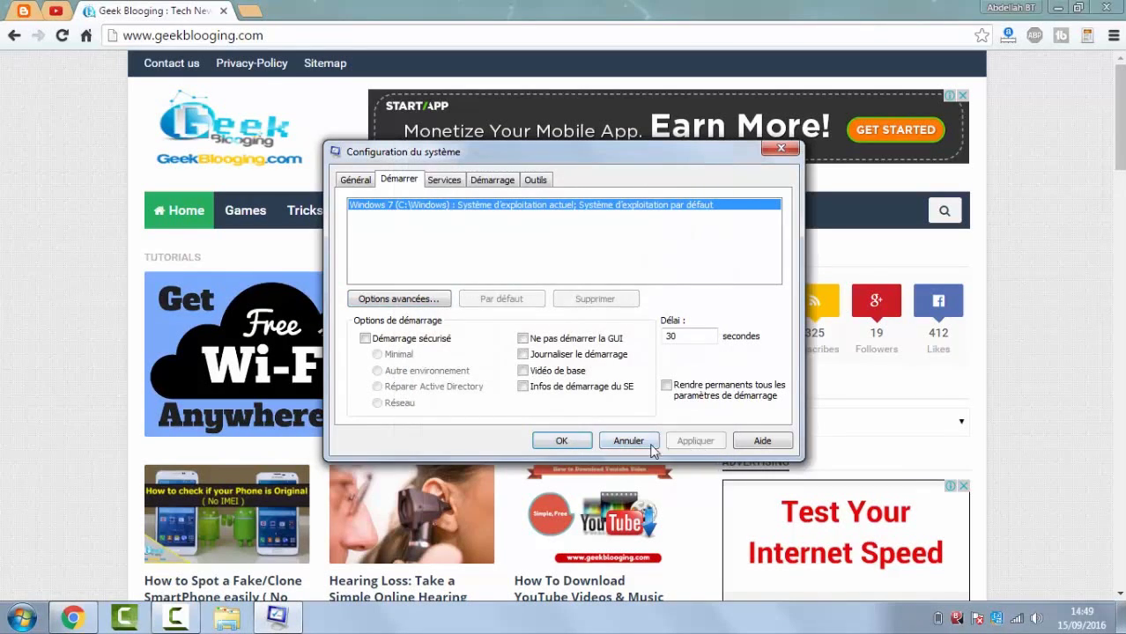
Step: Apply and close System Configuration, then bring up the Start menu
{"action": "left_click", "coordinate": [577, 445]}
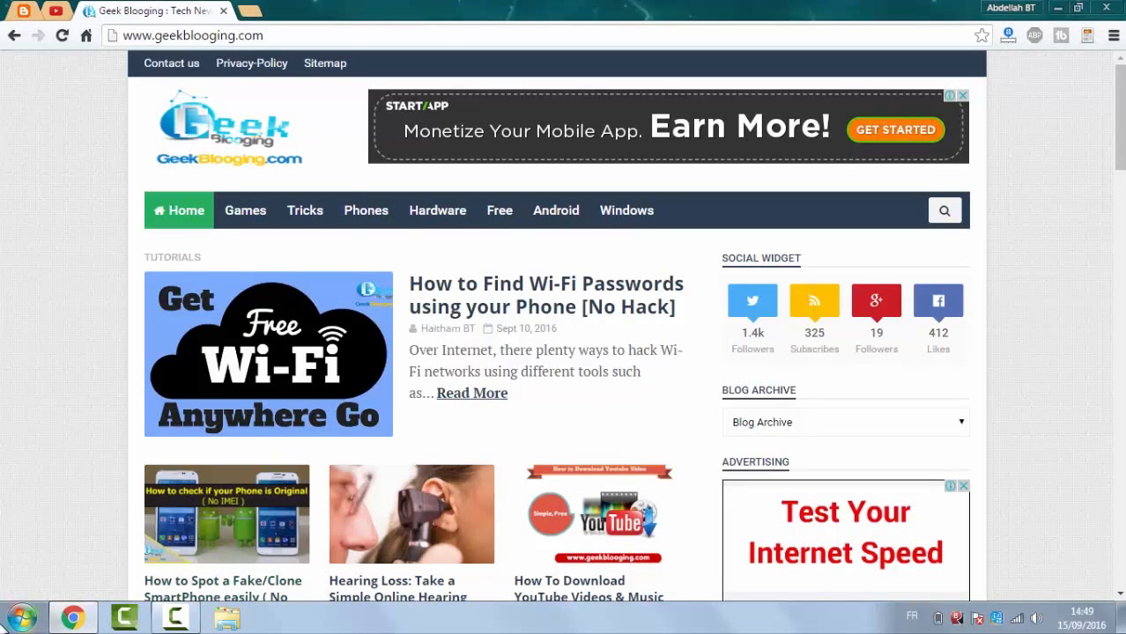
{"action": "left_click", "coordinate": [21, 617]}
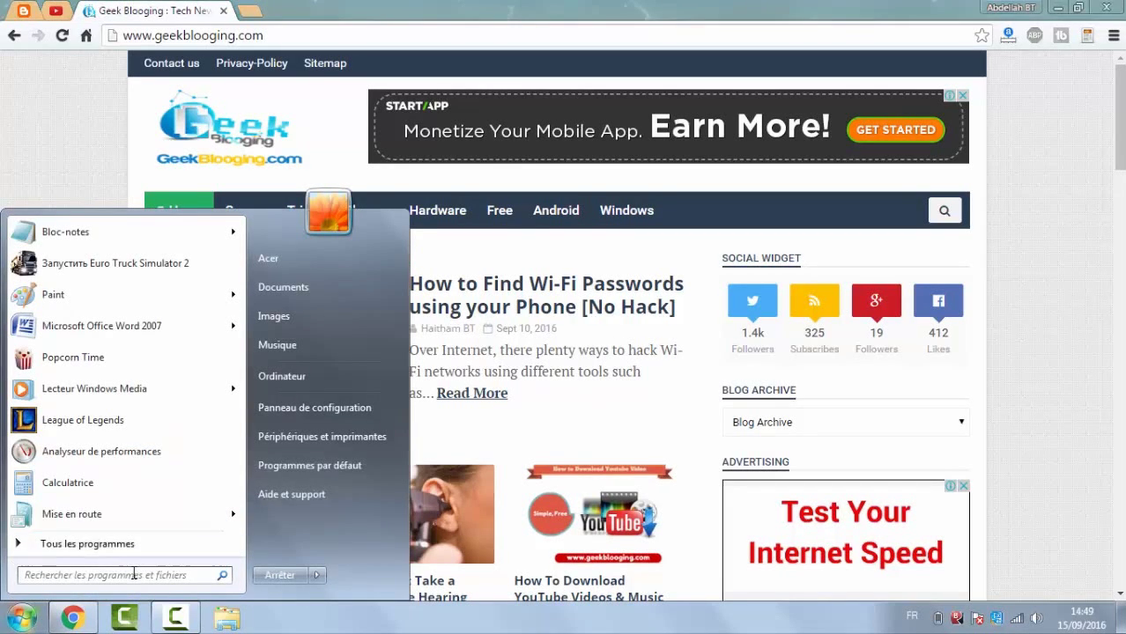
Step: Search 'p' in the Start menu and launch Analyseur de performances
{"action": "type", "text": "per"}
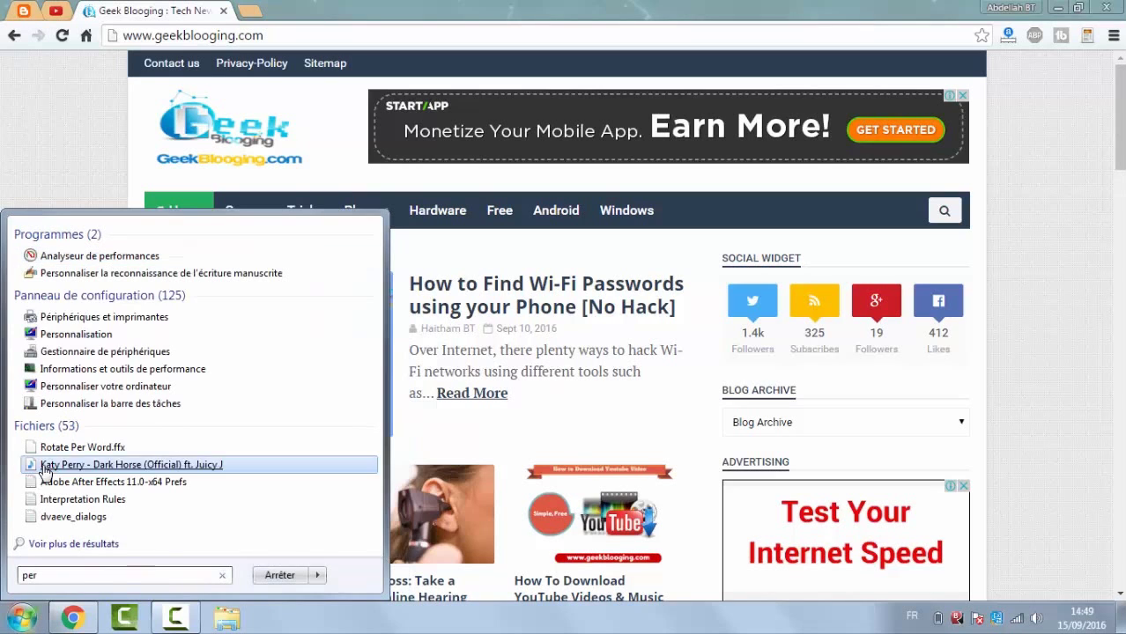
{"action": "right_click", "coordinate": [76, 259]}
{"action": "key", "text": "Escape"}
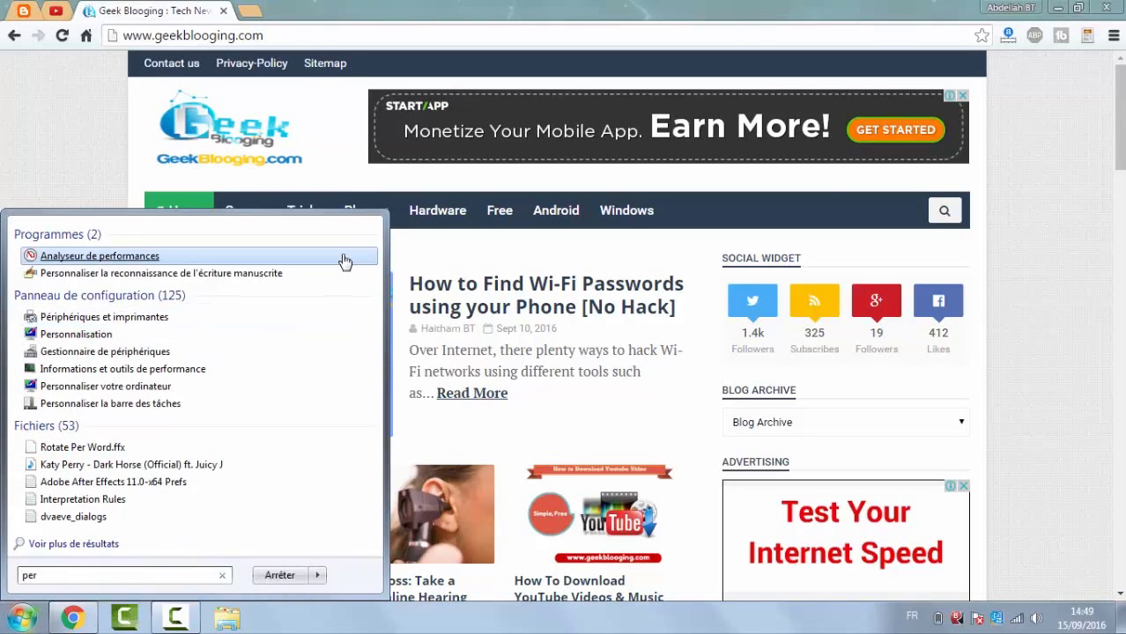
{"action": "left_click", "coordinate": [344, 259]}
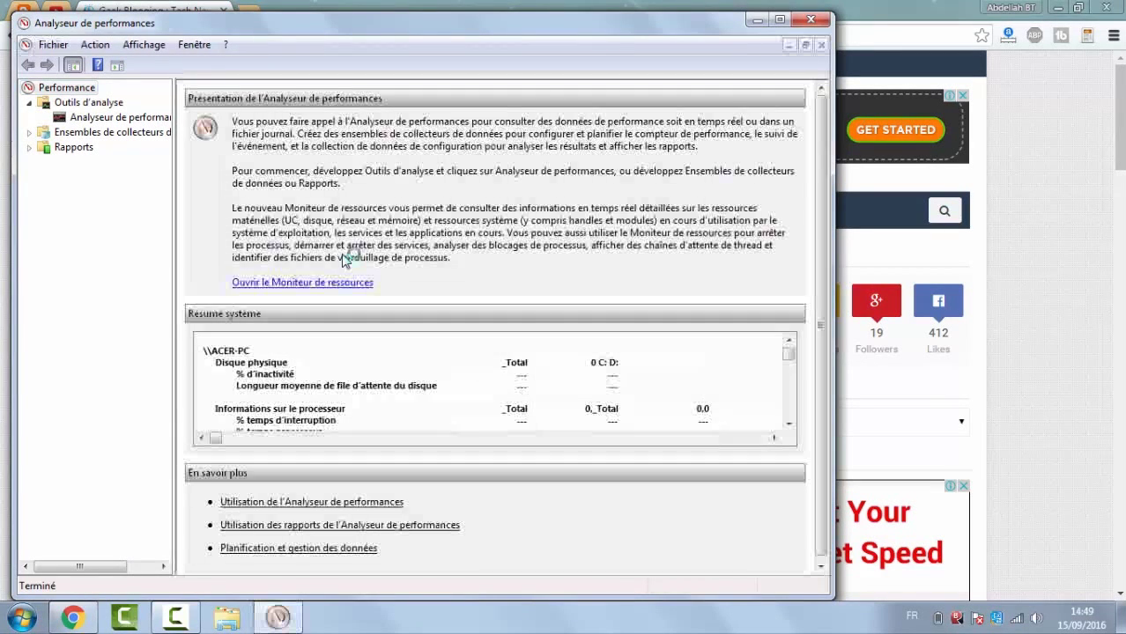
Step: Expand the data collector sets, select Définis par l'utilisateur, and bring up Nouveau > Ensemble de collecteurs de données
{"action": "left_click", "coordinate": [97, 138]}
{"action": "left_click", "coordinate": [30, 133]}
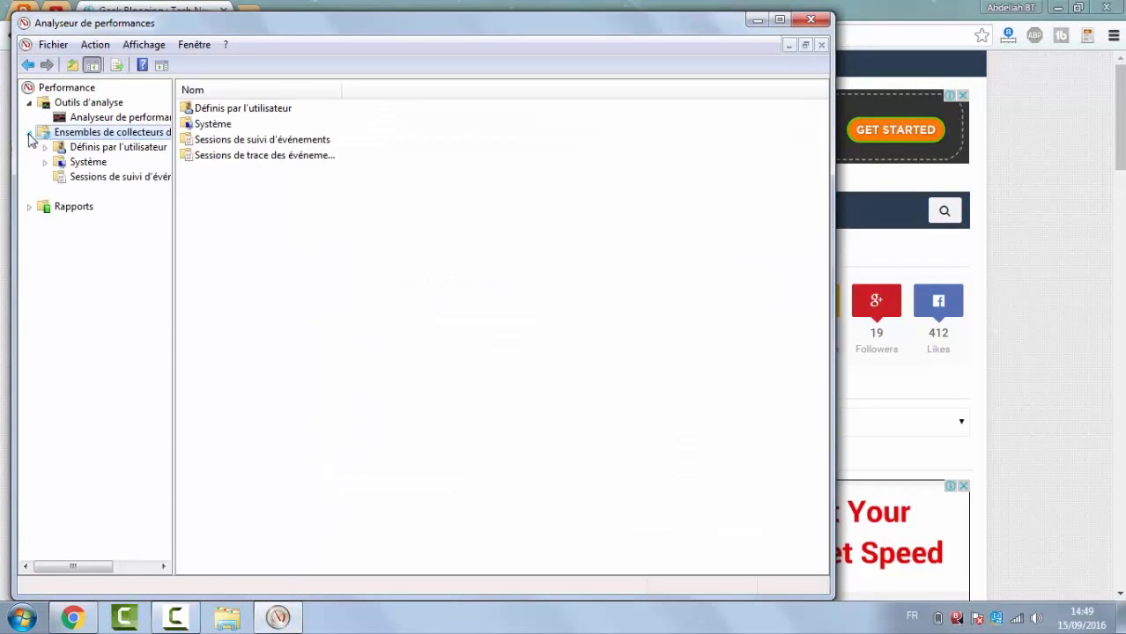
{"action": "left_click", "coordinate": [84, 148]}
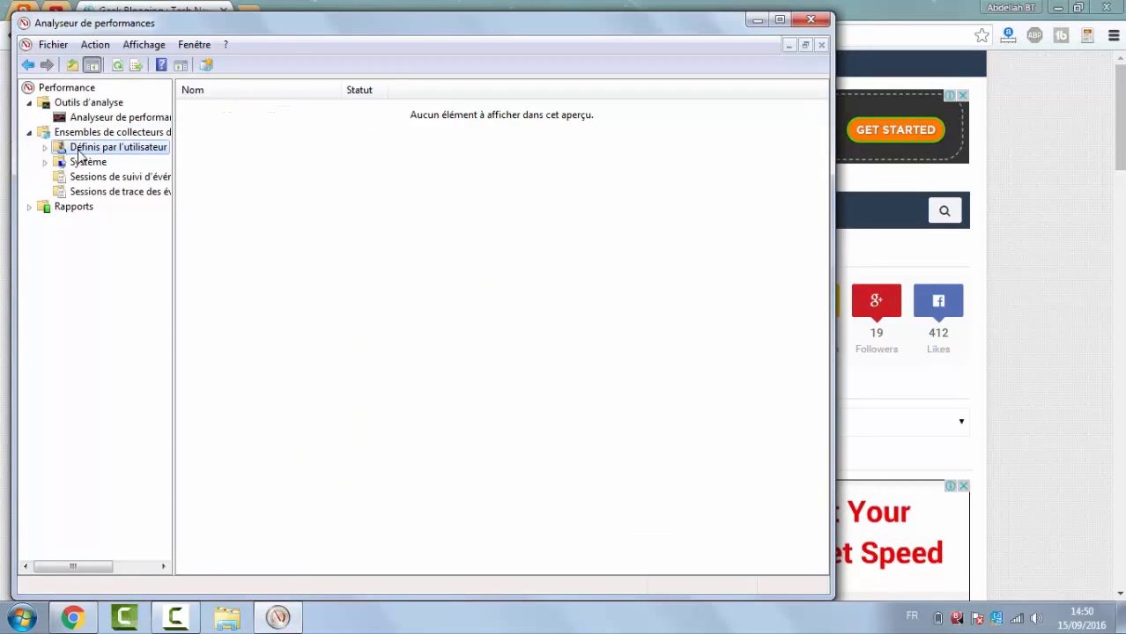
{"action": "right_click", "coordinate": [310, 170]}
{"action": "mouse_move", "coordinate": [321, 179]}
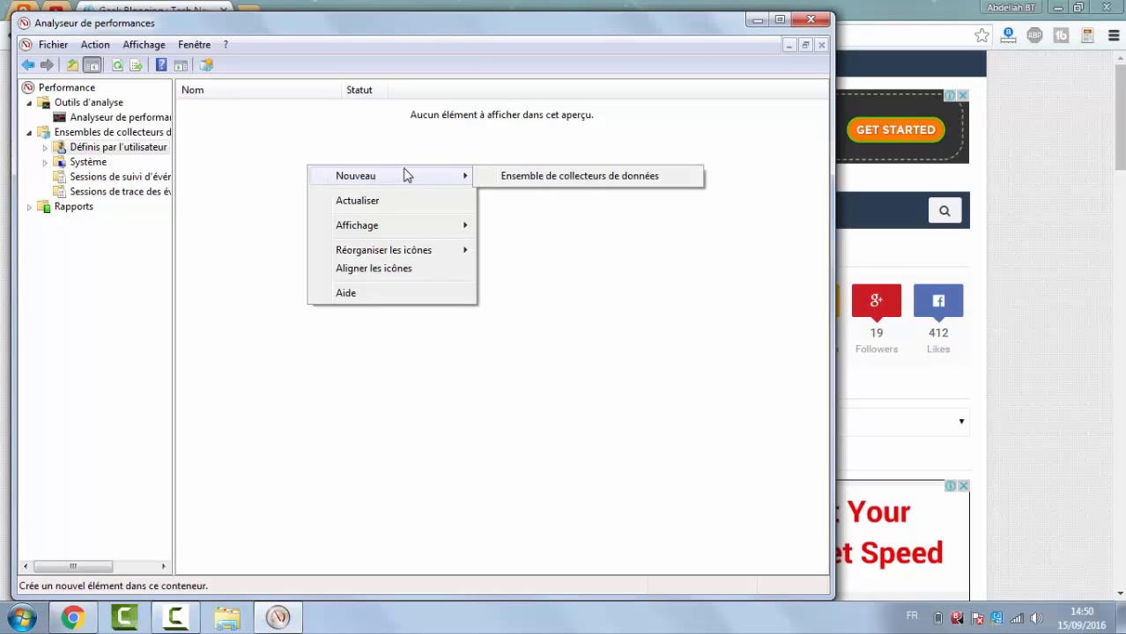
Step: Create a manual collector set named 'CPU tutorial' that logs performance counter data
{"action": "left_click", "coordinate": [552, 180]}
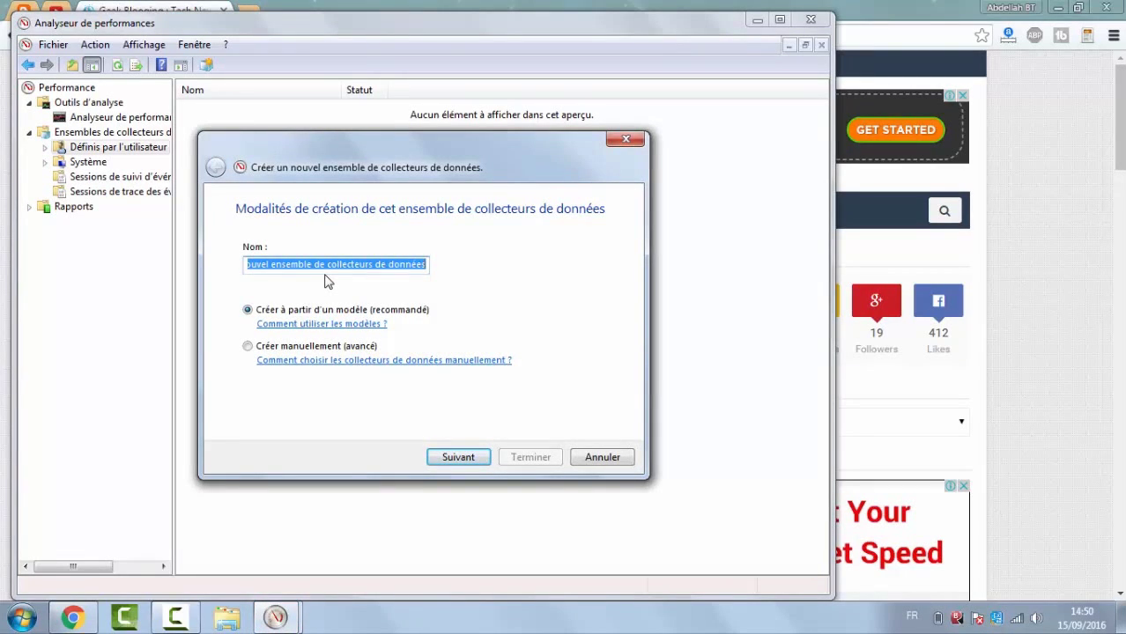
{"action": "type", "text": "C"}
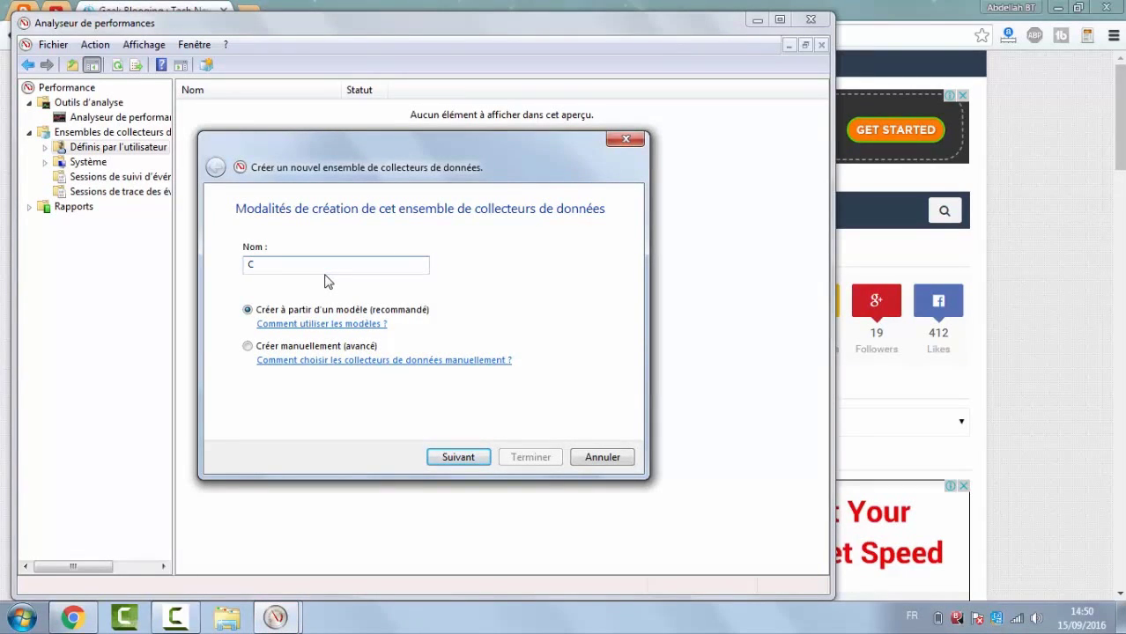
{"action": "type", "text": "PU tutorial"}
{"action": "left_click", "coordinate": [257, 349]}
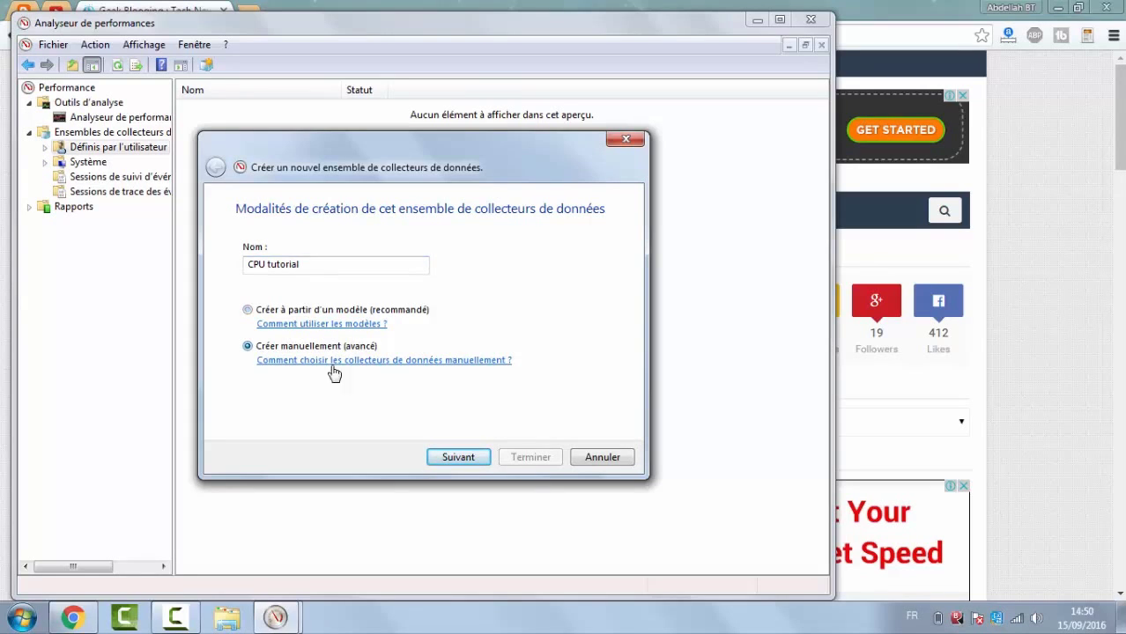
{"action": "left_click", "coordinate": [475, 457]}
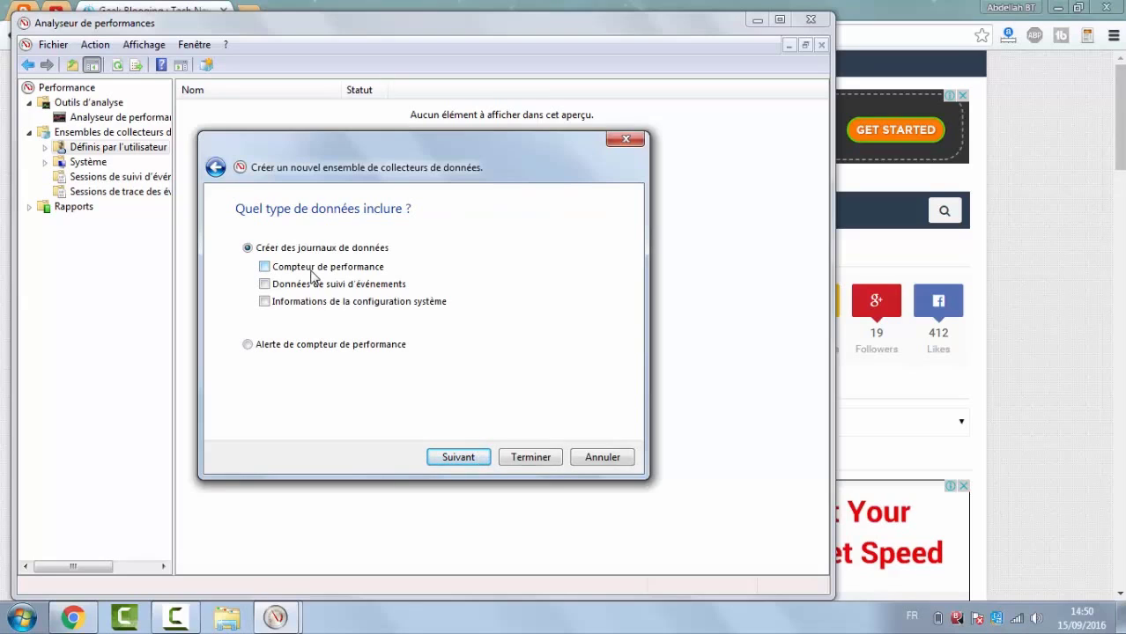
{"action": "left_click", "coordinate": [311, 269]}
{"action": "left_click", "coordinate": [459, 459]}
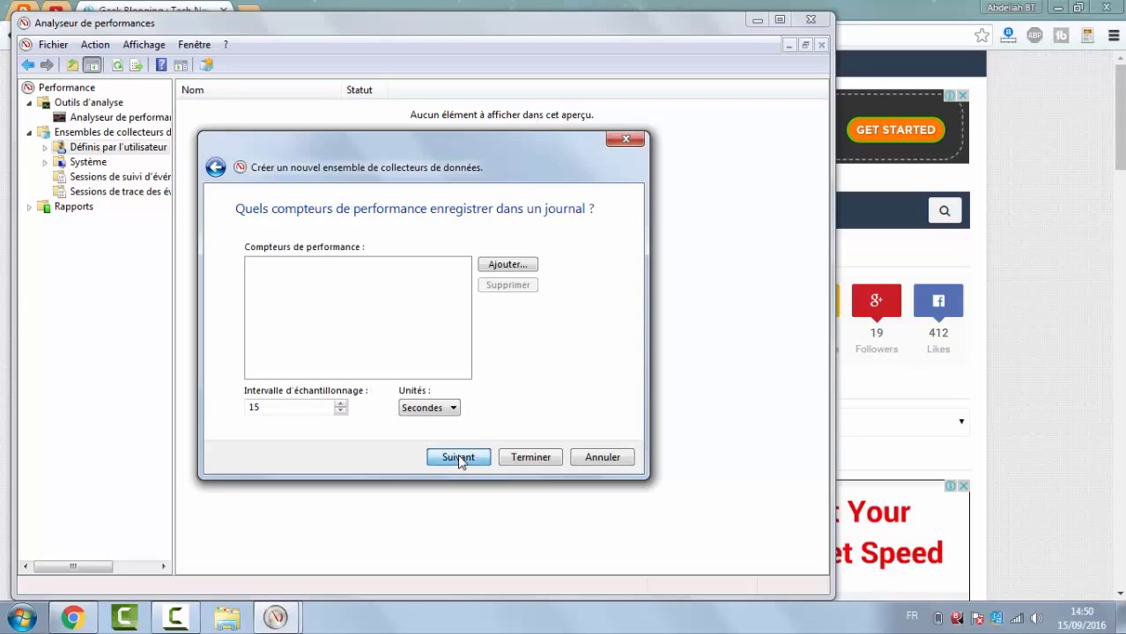
{"action": "left_click", "coordinate": [499, 267]}
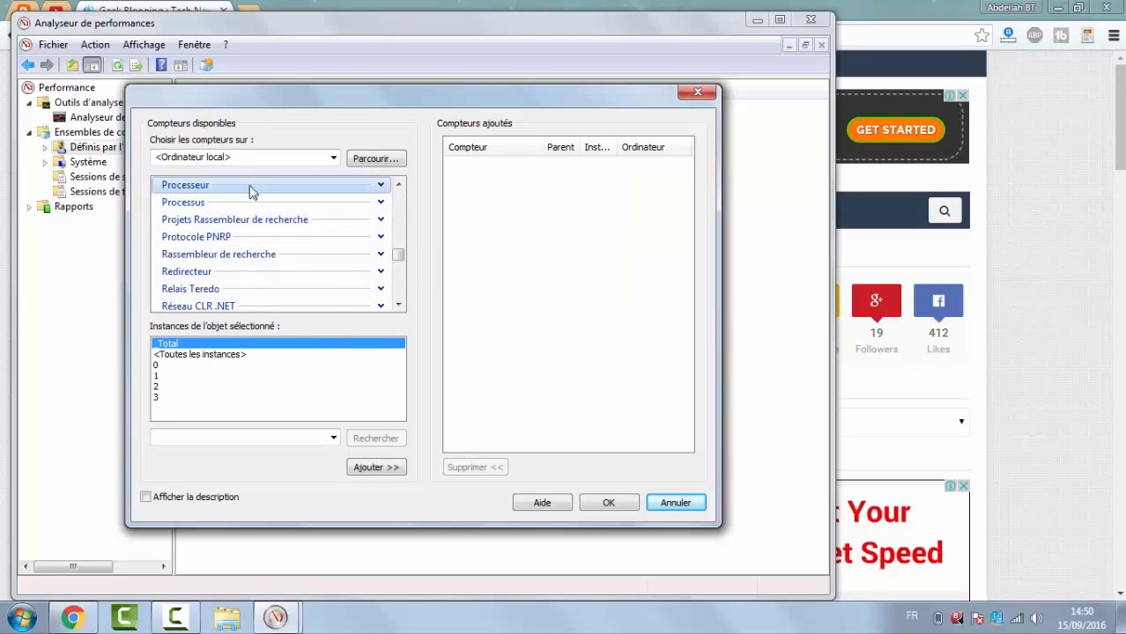
Step: Add all Processeur counters for instance 3 and expand the Processus counter object
{"action": "left_click", "coordinate": [161, 398]}
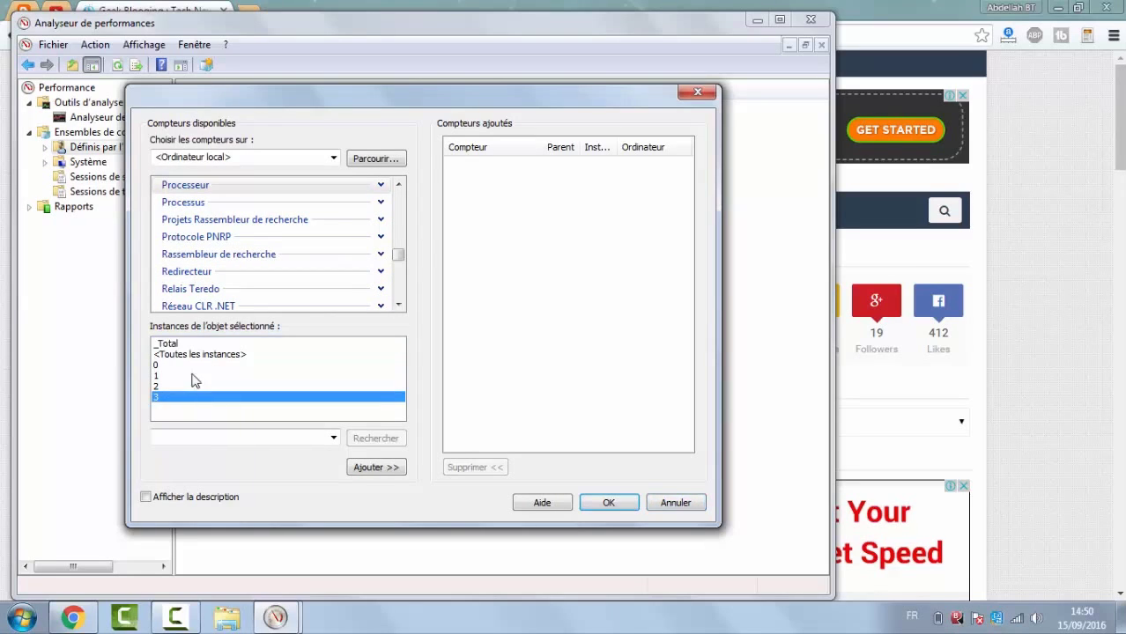
{"action": "left_click", "coordinate": [369, 467]}
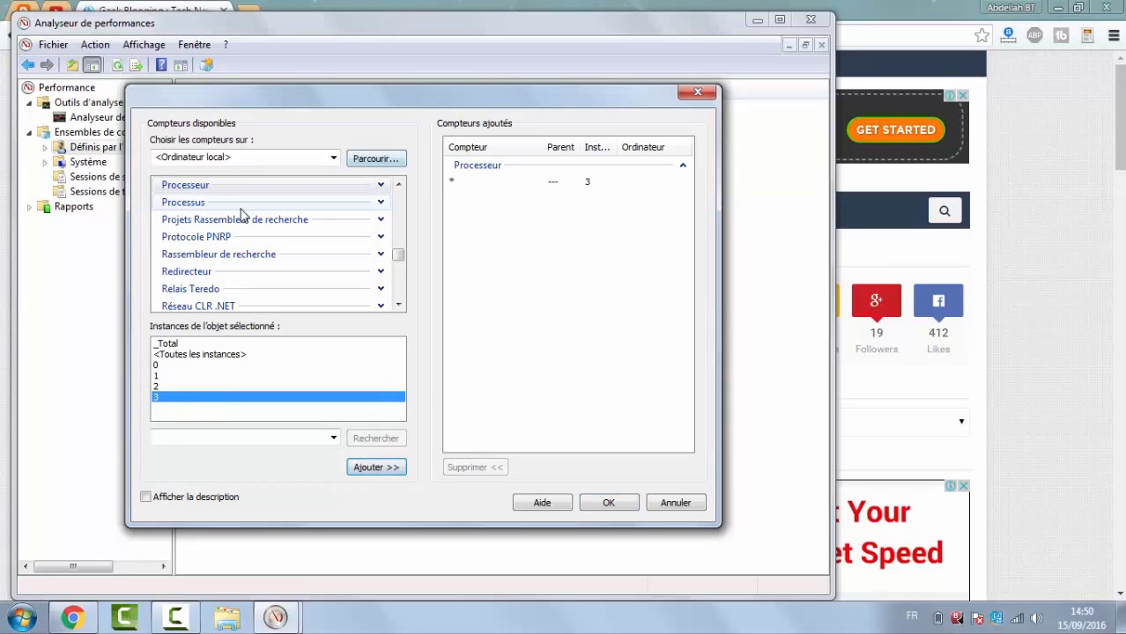
{"action": "left_click", "coordinate": [370, 203]}
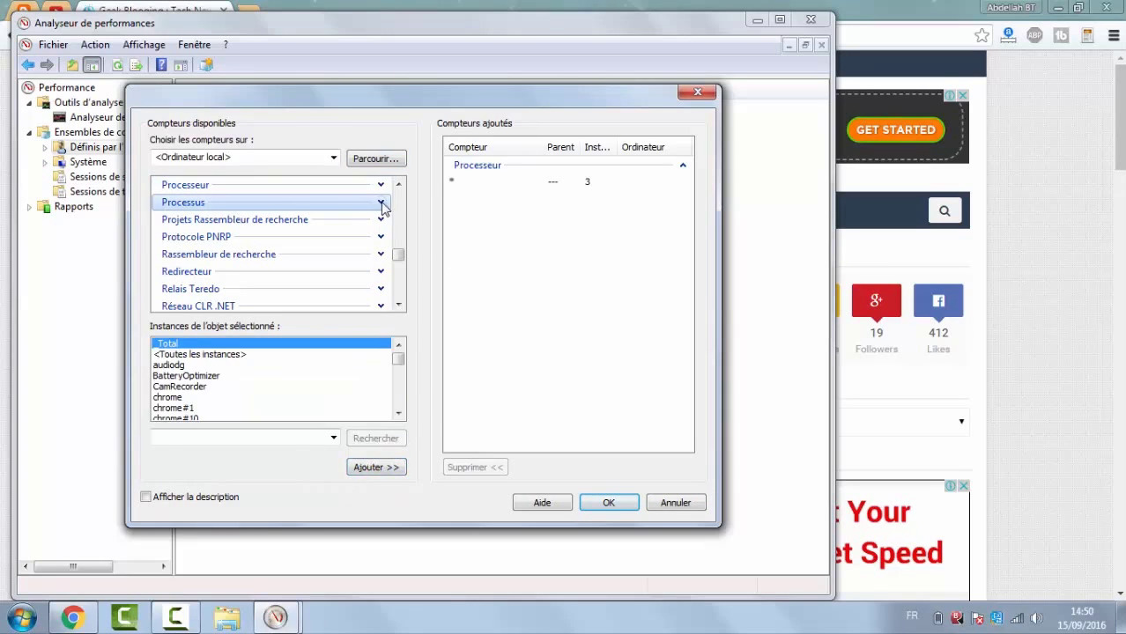
{"action": "left_click", "coordinate": [381, 204]}
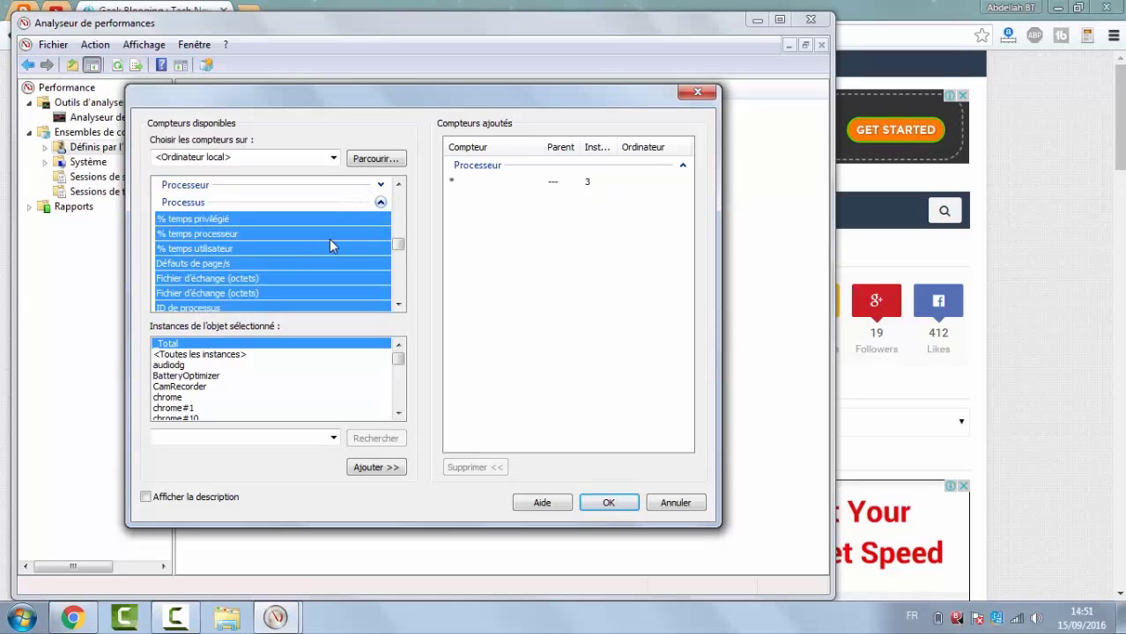
Step: Add the Processus _Total Nombre de threads counter and confirm both counters
{"action": "left_click", "coordinate": [398, 305]}
{"action": "left_click", "coordinate": [398, 305]}
{"action": "left_click", "coordinate": [399, 305]}
{"action": "left_click", "coordinate": [398, 304]}
{"action": "left_click", "coordinate": [398, 305]}
{"action": "left_click", "coordinate": [398, 305]}
{"action": "left_click", "coordinate": [239, 277]}
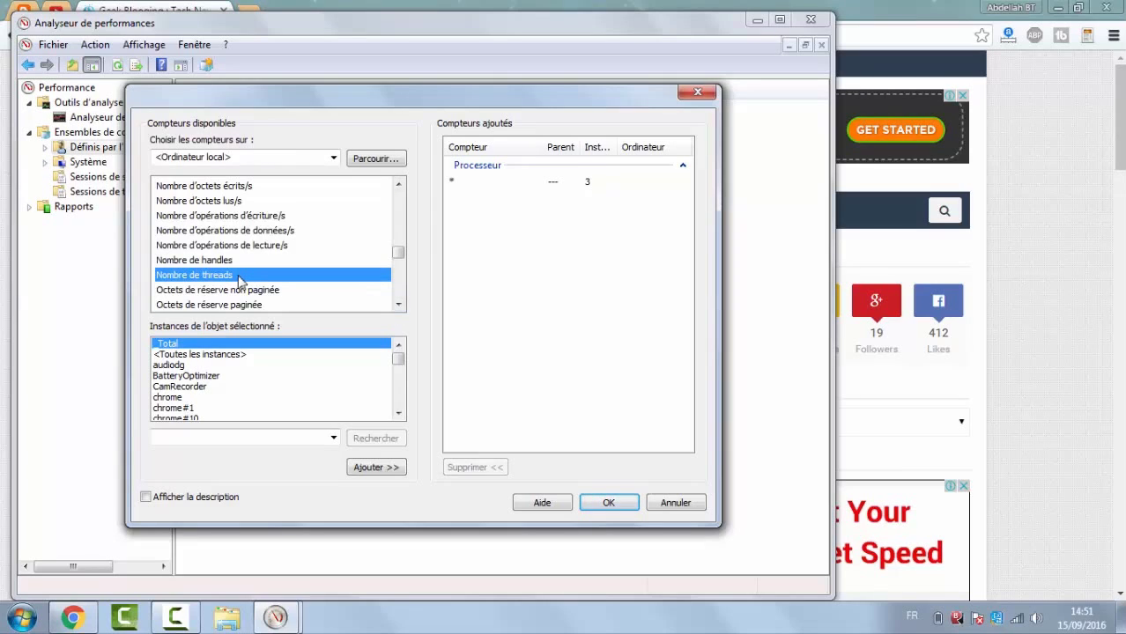
{"action": "left_click", "coordinate": [373, 468]}
{"action": "left_click", "coordinate": [608, 503]}
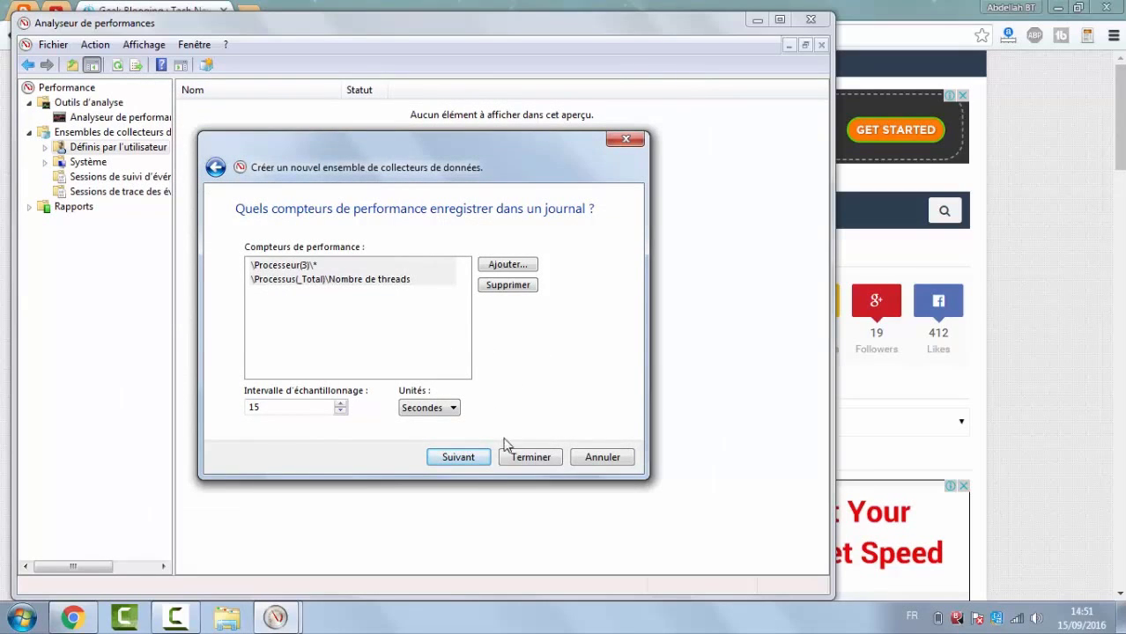
Step: Finish the wizard, saving CPU tutorial with default storage settings
{"action": "left_click", "coordinate": [456, 457]}
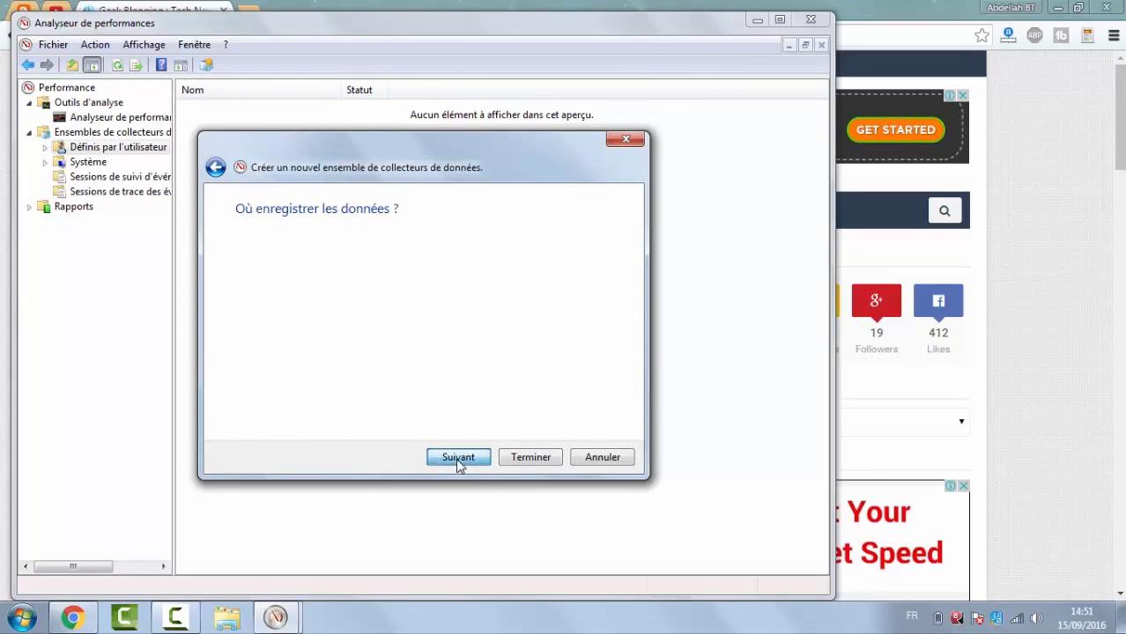
{"action": "left_click", "coordinate": [457, 457]}
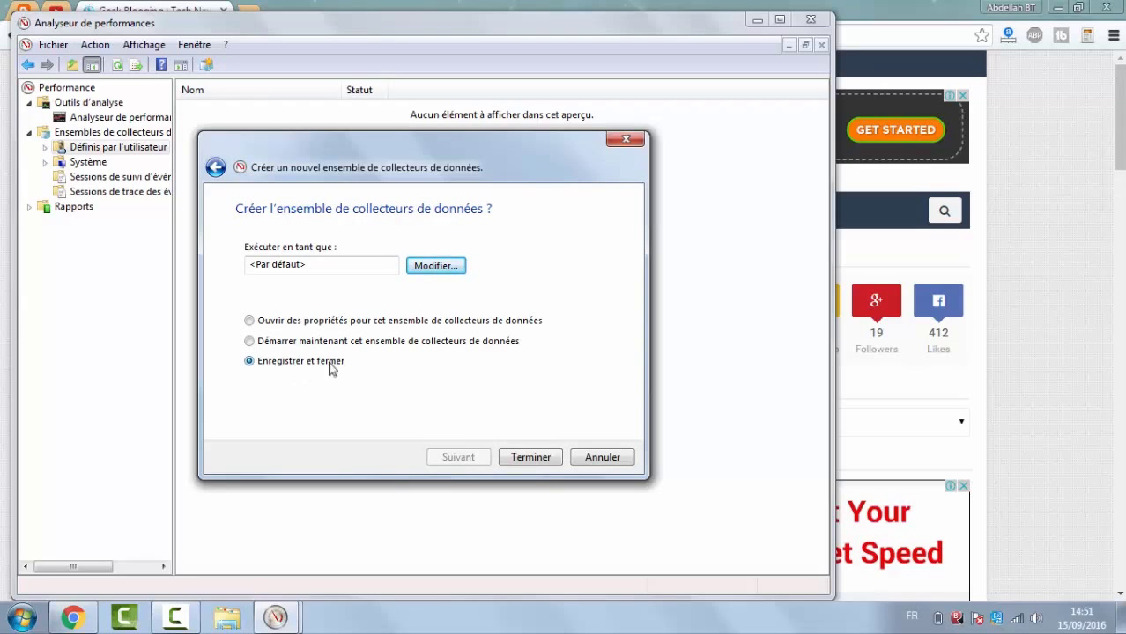
{"action": "left_click", "coordinate": [524, 453]}
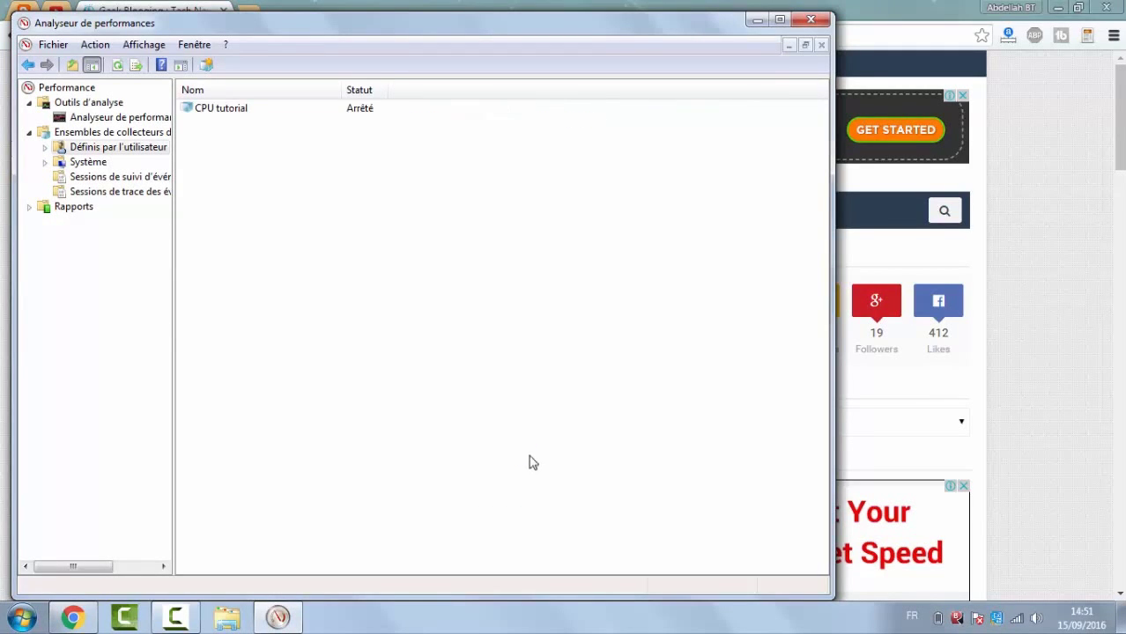
Step: Open the Start menu's shutdown options, then dismiss the Start menu
{"action": "left_click", "coordinate": [3, 623]}
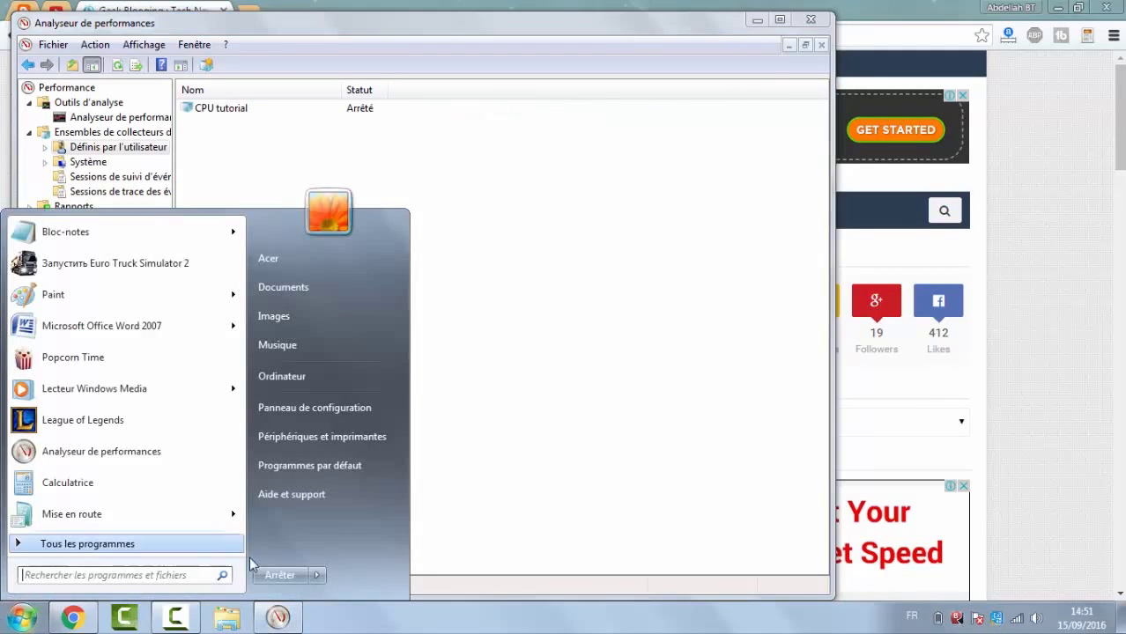
{"action": "left_click", "coordinate": [316, 576]}
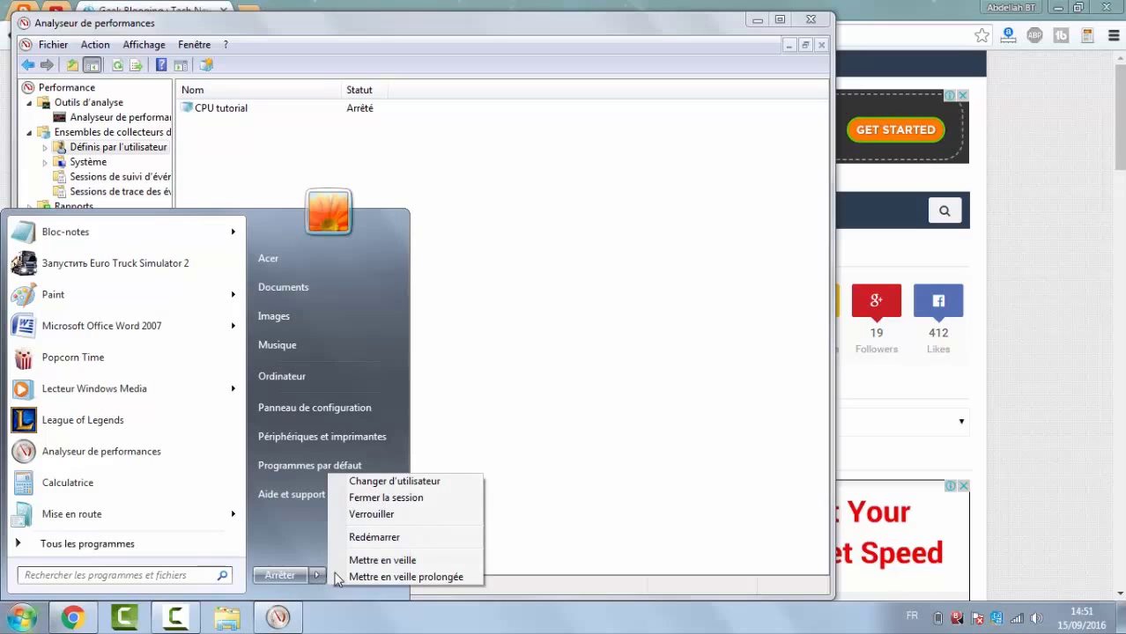
{"action": "left_click", "coordinate": [674, 358]}
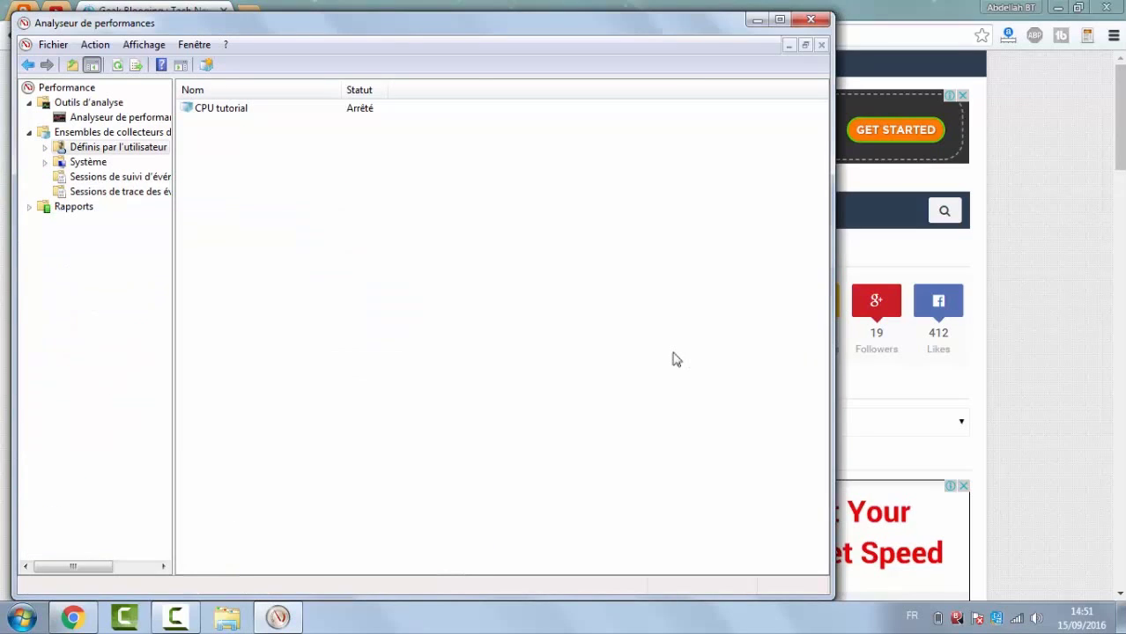